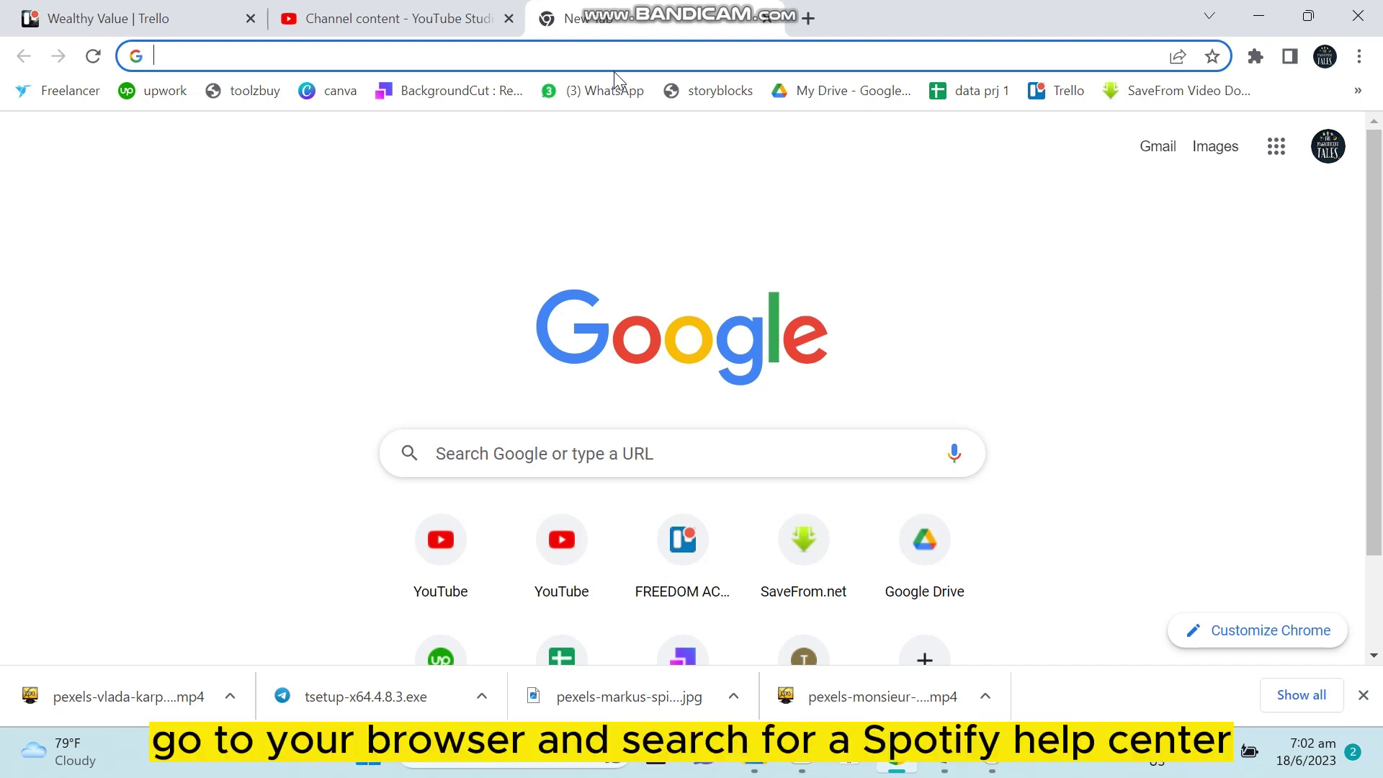
type("spo")
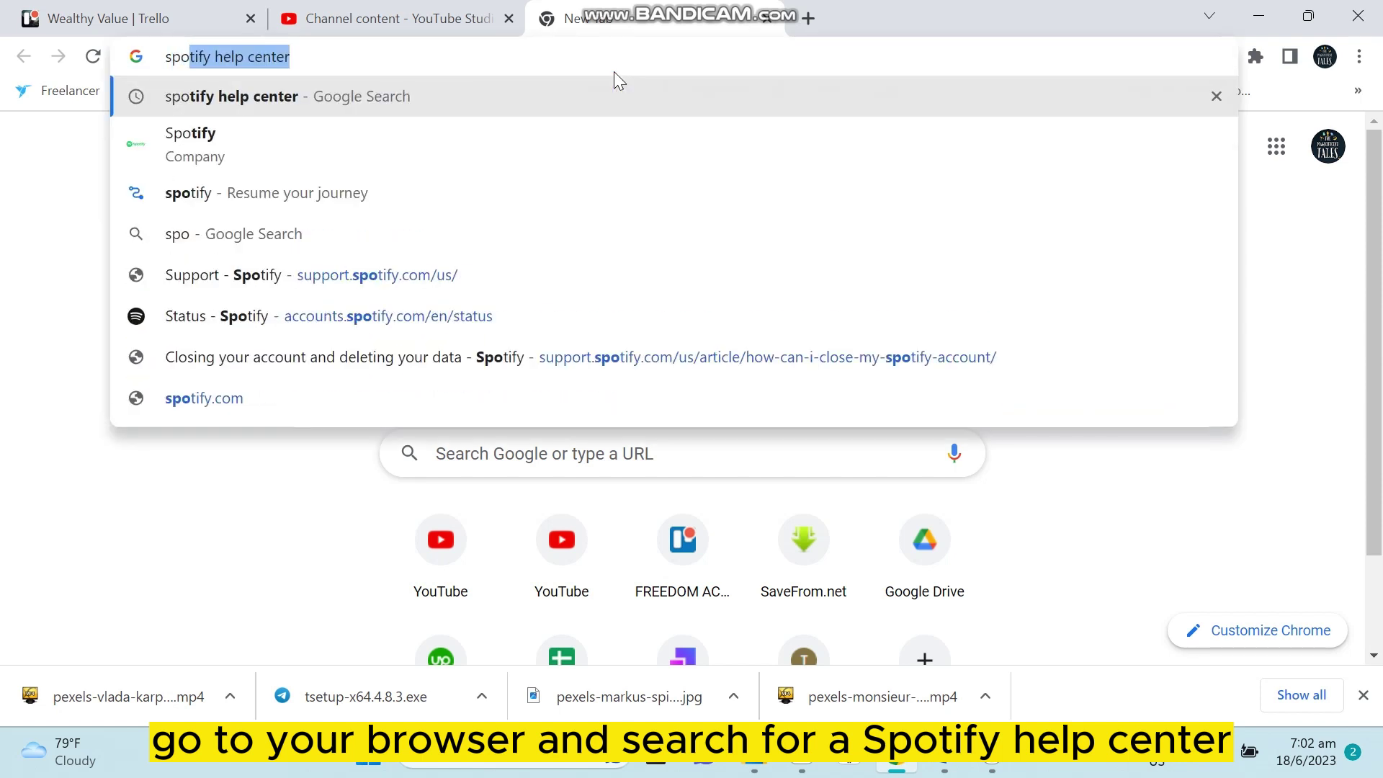
type("tify h")
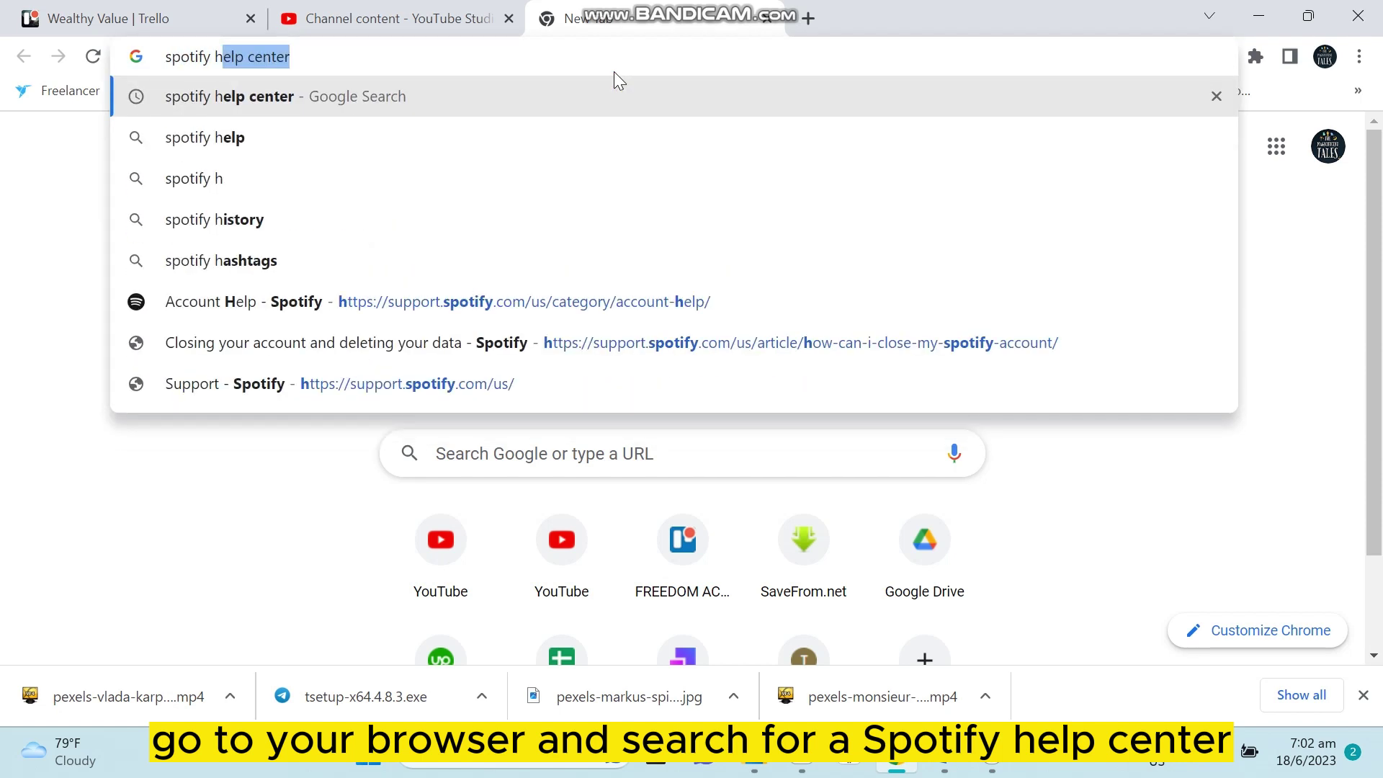
Search Google for 'spotify help center'.
key("Return")
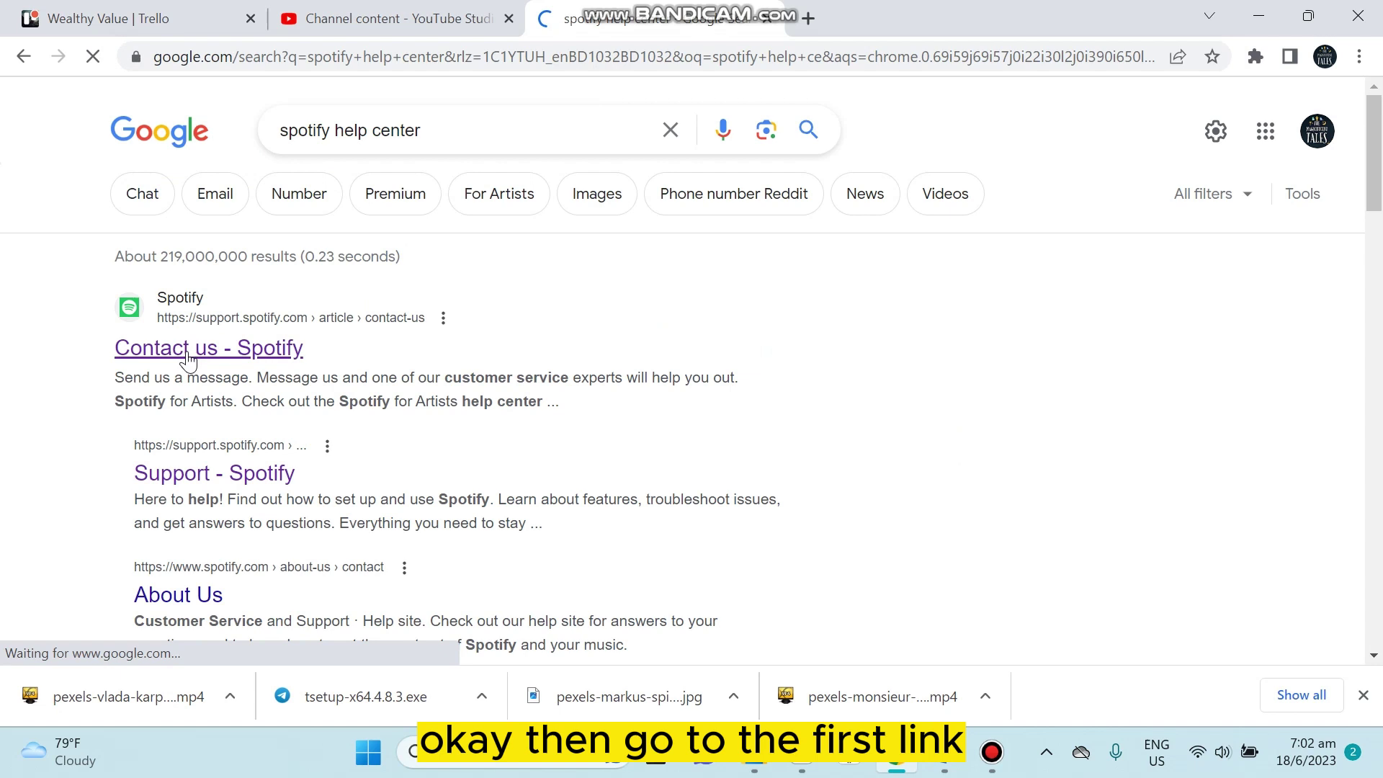
Open the 'Contact us - Spotify' result from the Google search.
left_click(186, 349)
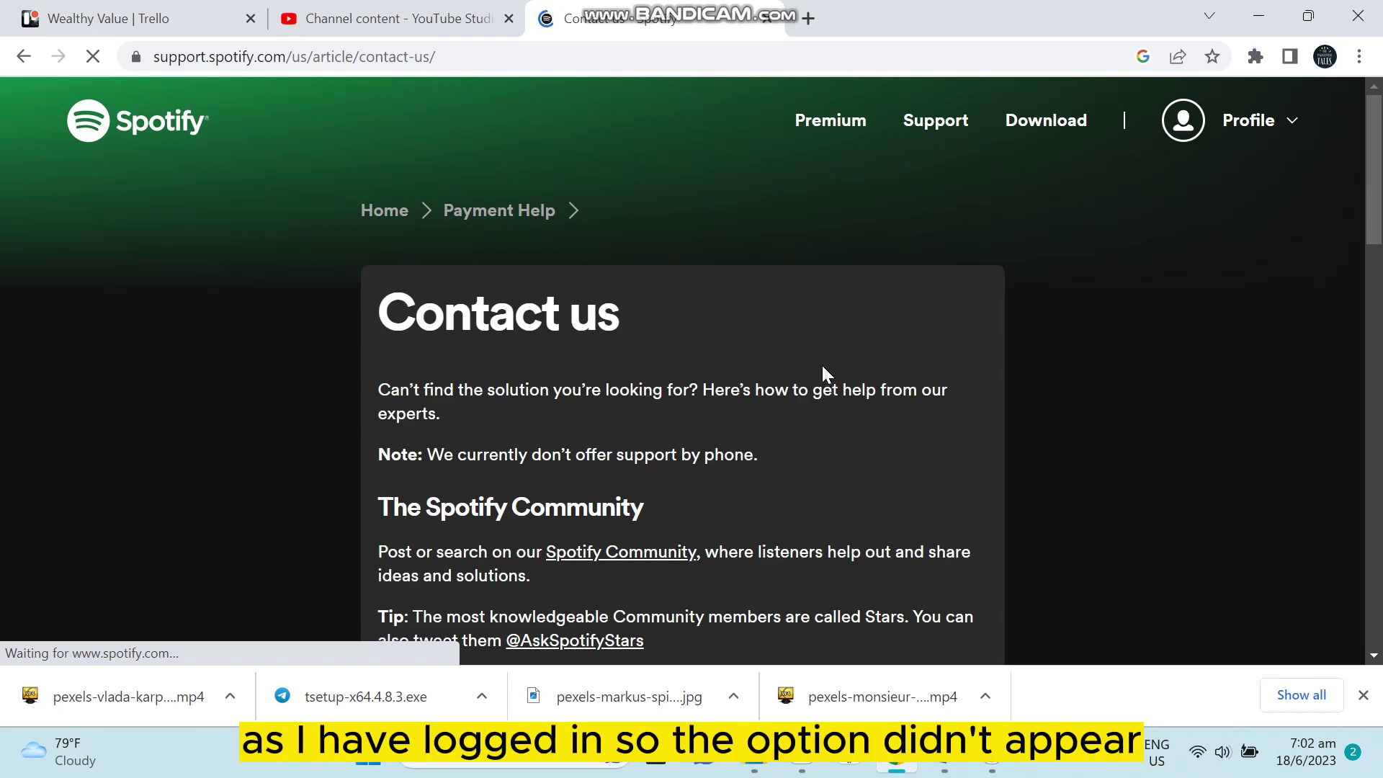
scroll(822, 366, "down", 3)
scroll(820, 363, "up", 2)
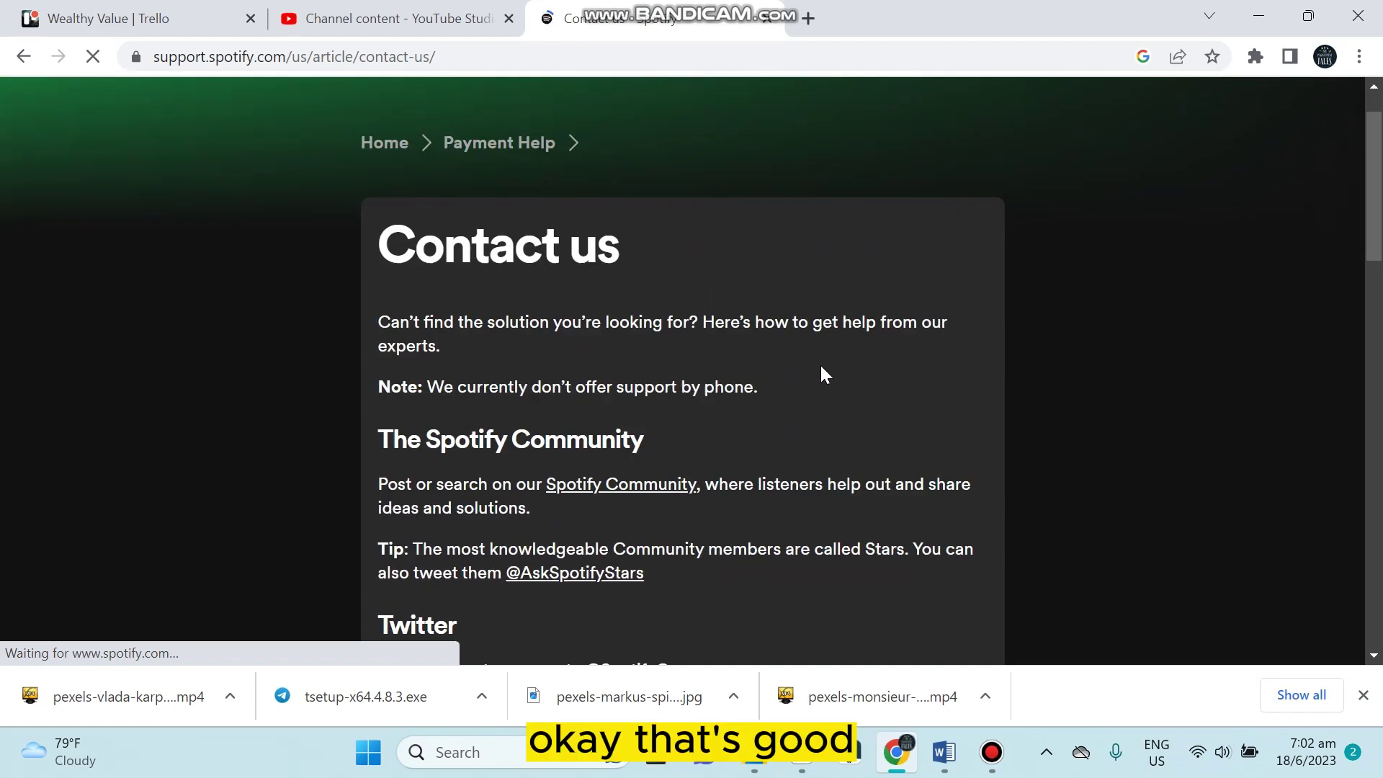
scroll(819, 364, "down", 3)
scroll(820, 364, "up", 5)
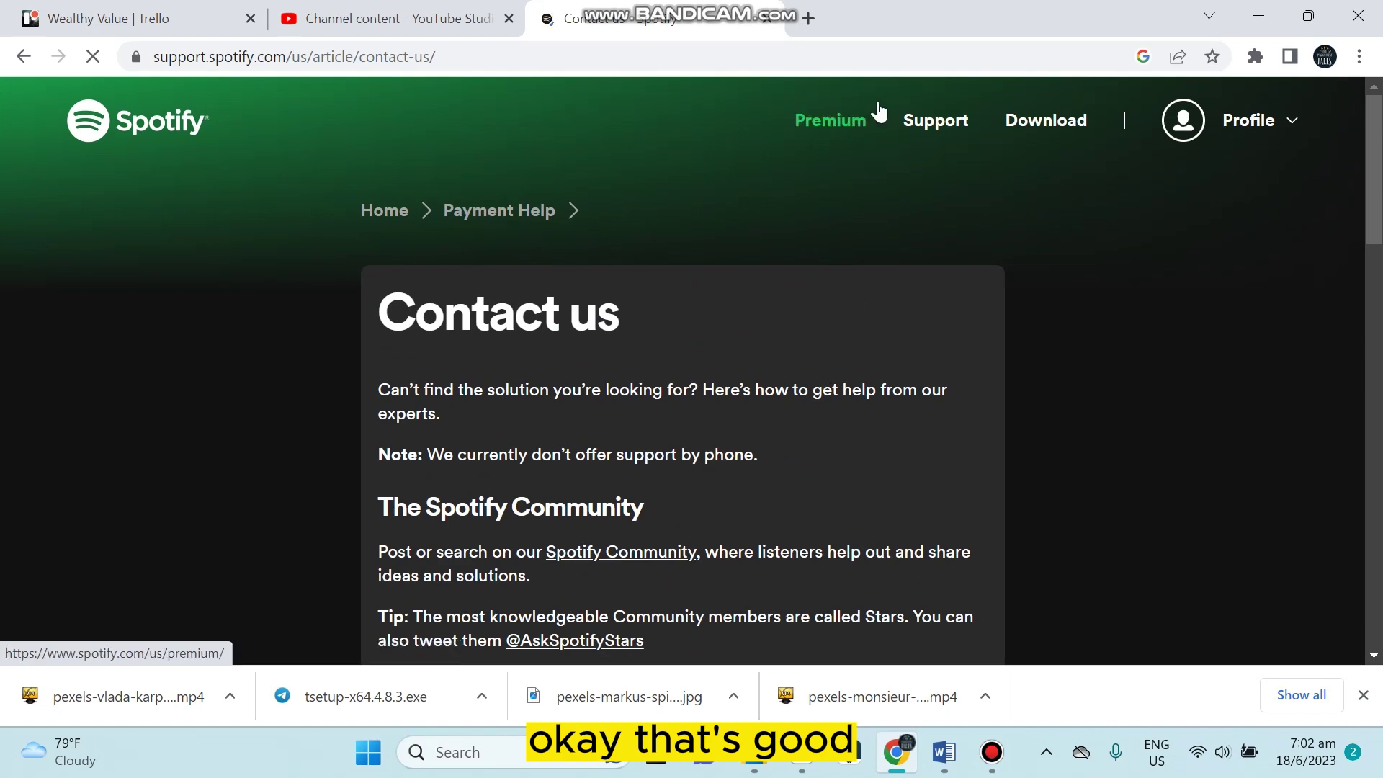
Browse from Support home through Account Help to the Account settings topics.
left_click(917, 124)
scroll(816, 415, "down", 3)
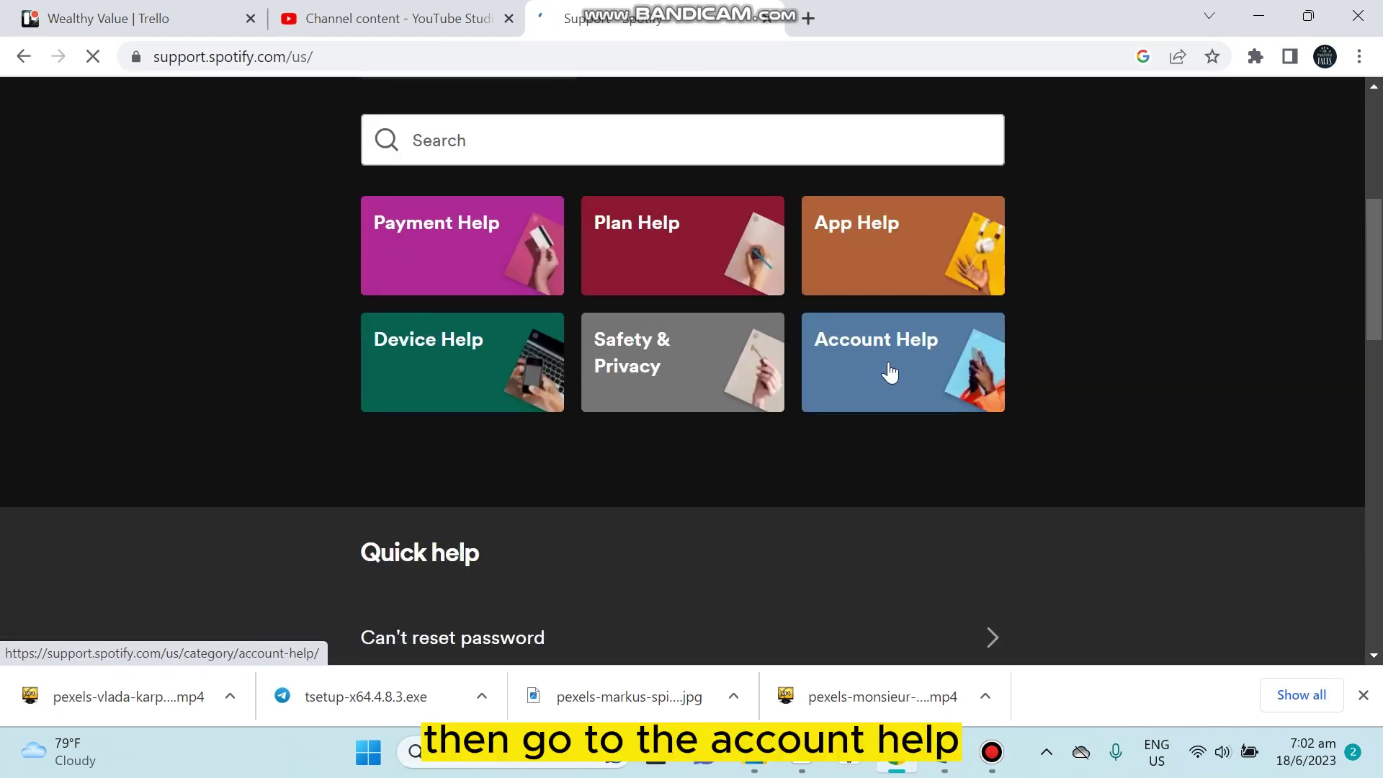
left_click(889, 373)
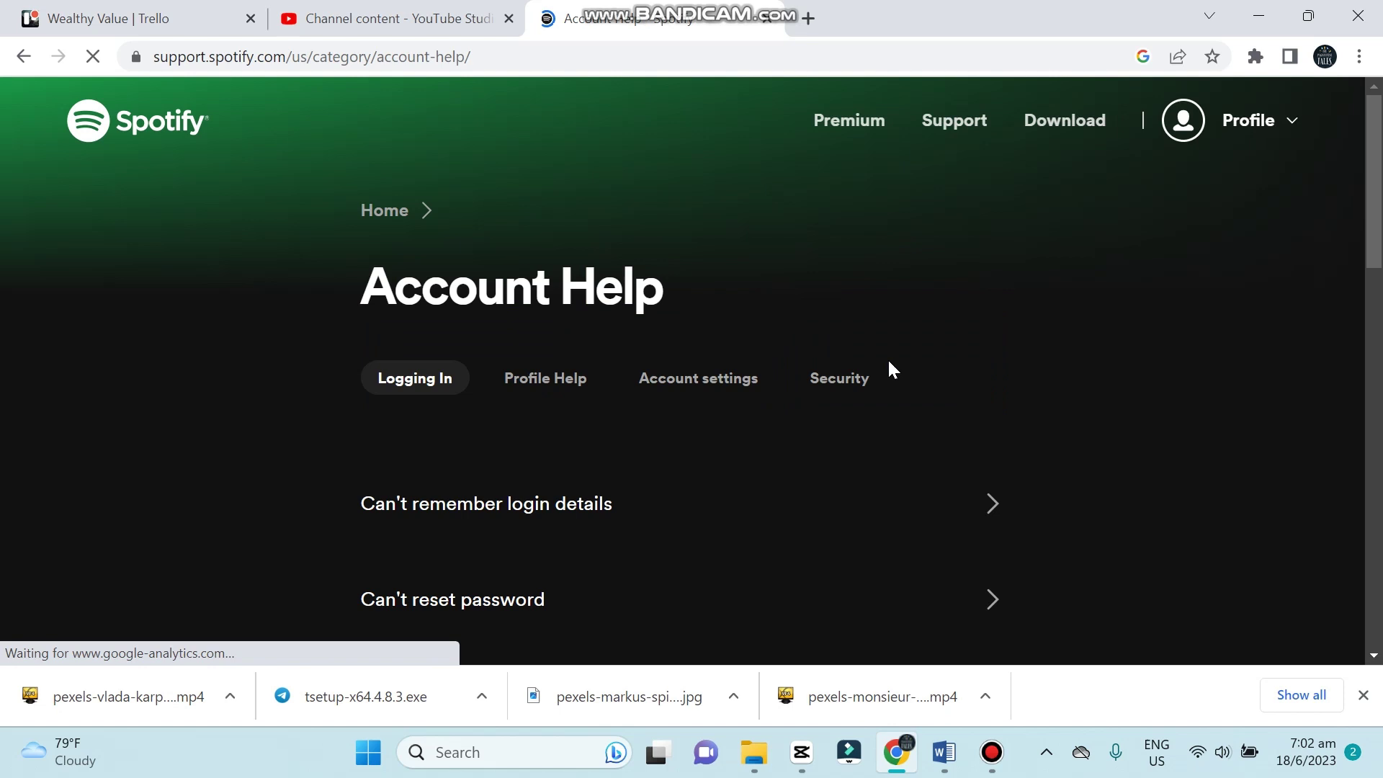
scroll(705, 412, "down", 1)
left_click(699, 269)
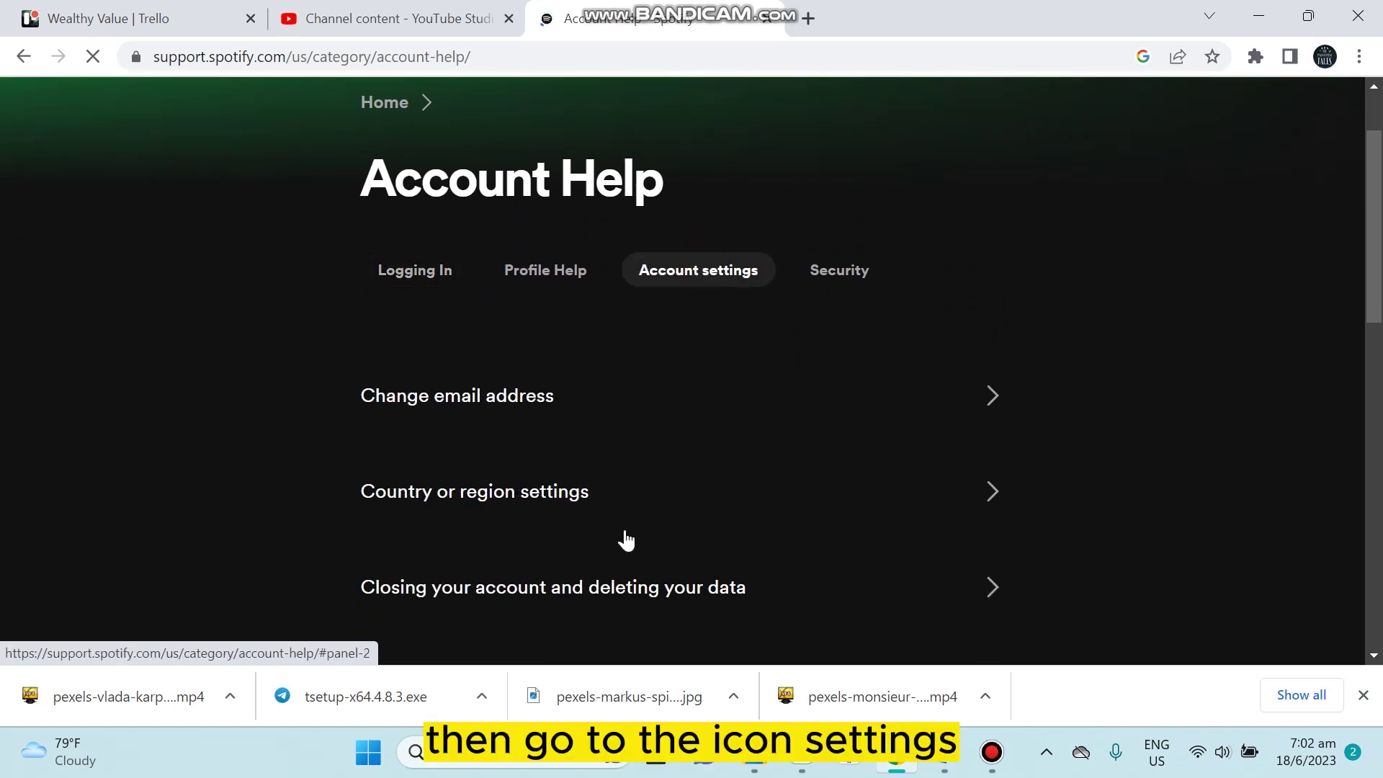
scroll(589, 496, "down", 2)
scroll(589, 497, "down", 1)
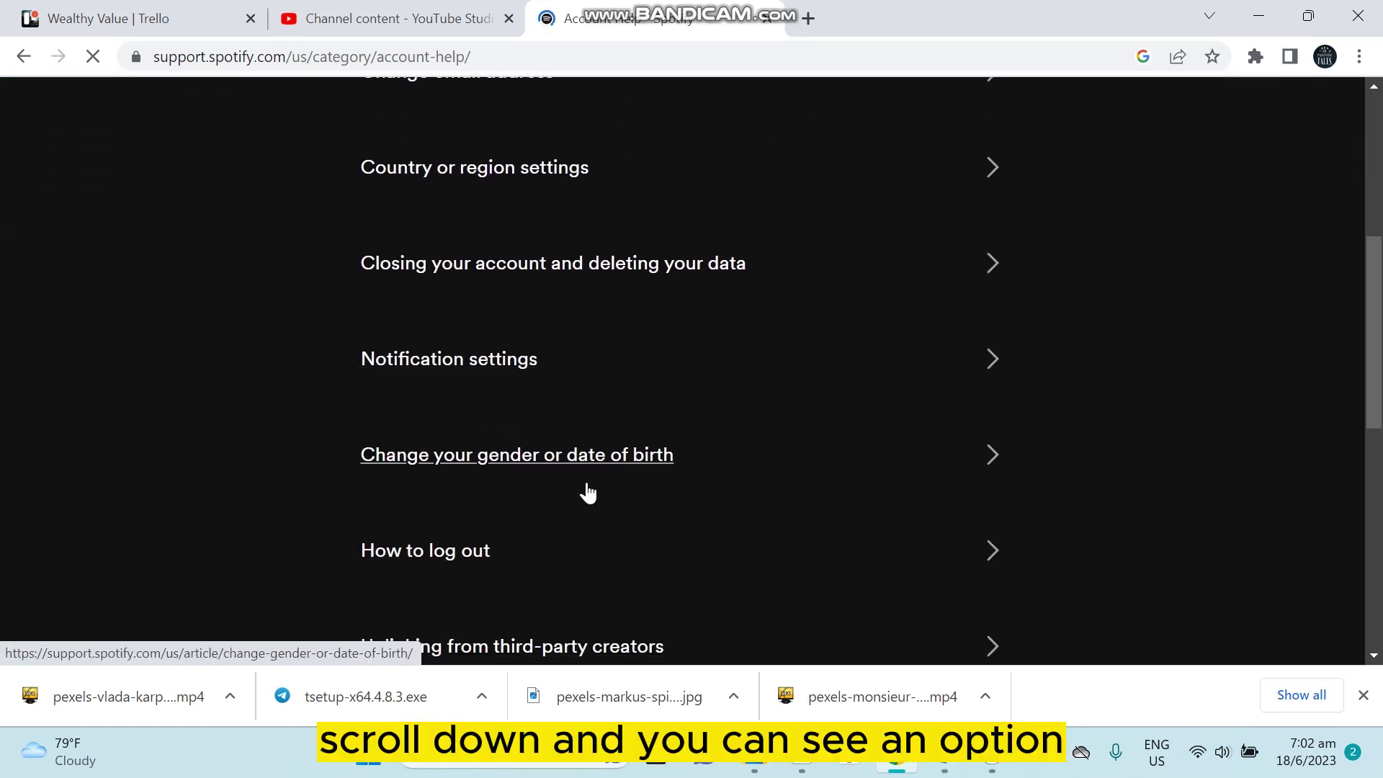
scroll(558, 495, "down", 2)
scroll(559, 495, "up", 1)
scroll(559, 496, "up", 1)
scroll(558, 495, "up", 1)
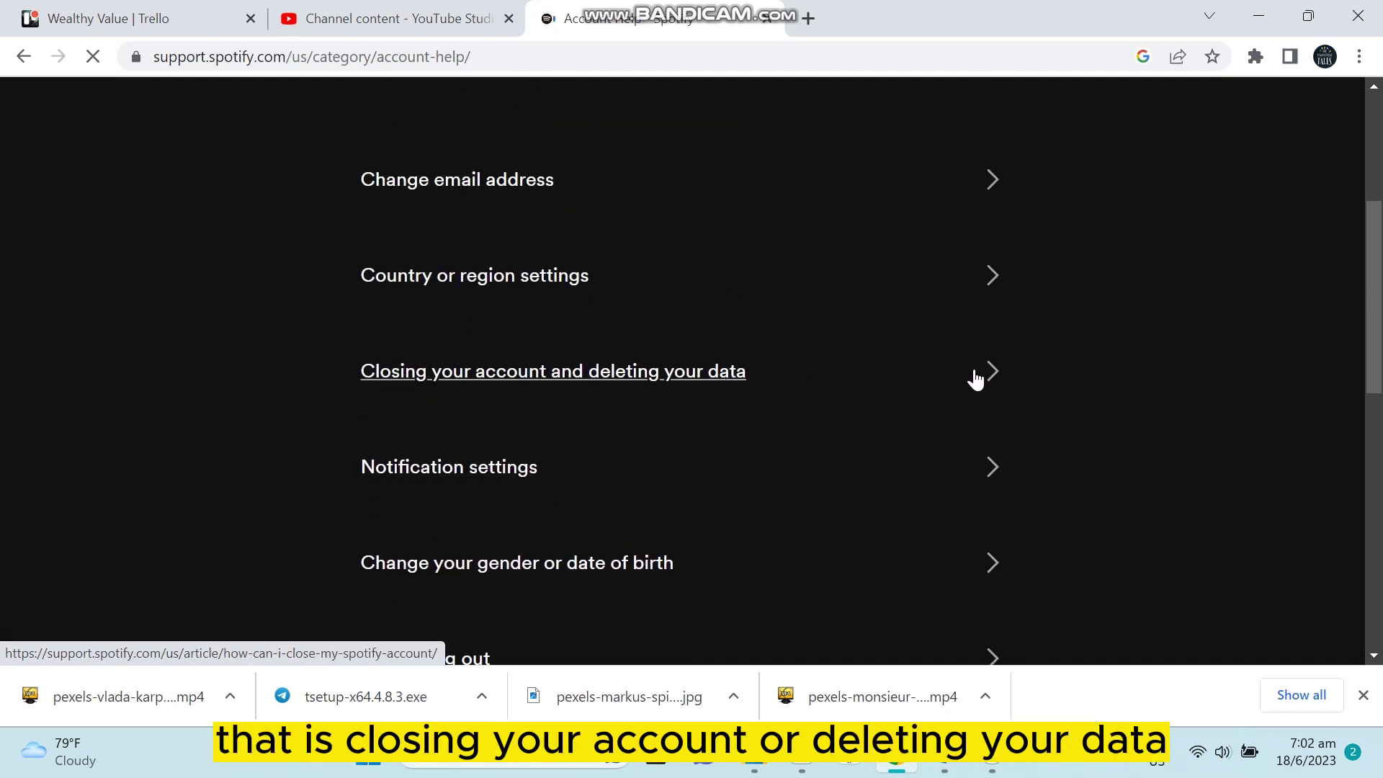
scroll(830, 438, "down", 3)
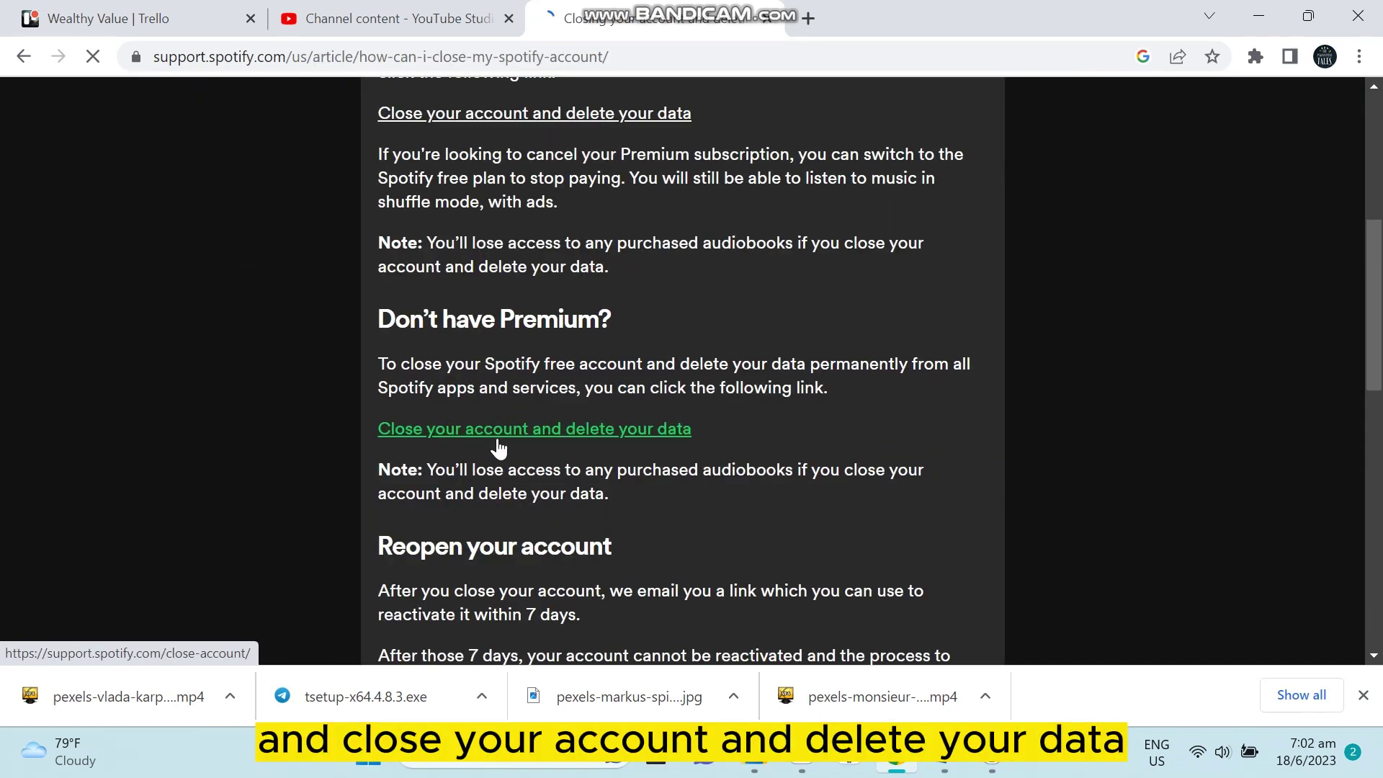
Start closing the free account via 'Close your account and delete your data'.
left_click(574, 433)
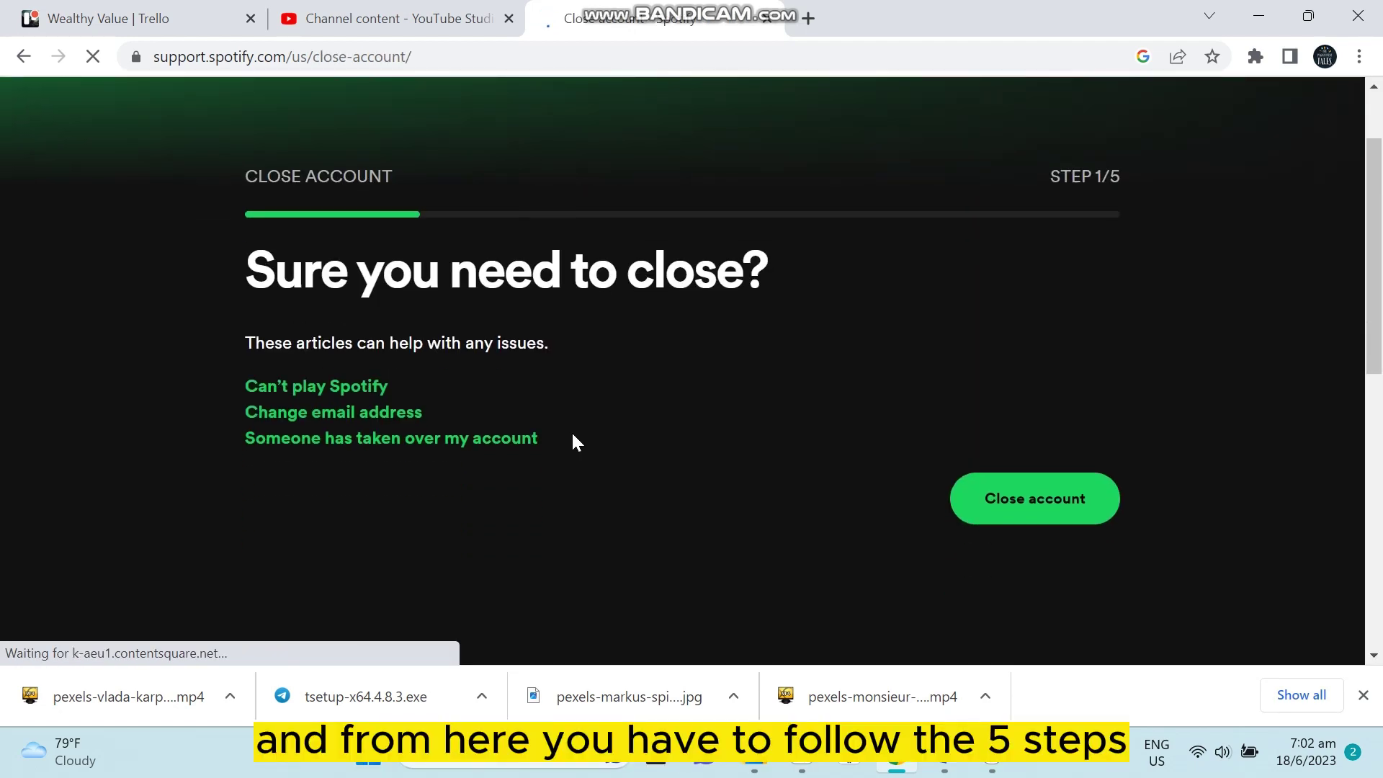